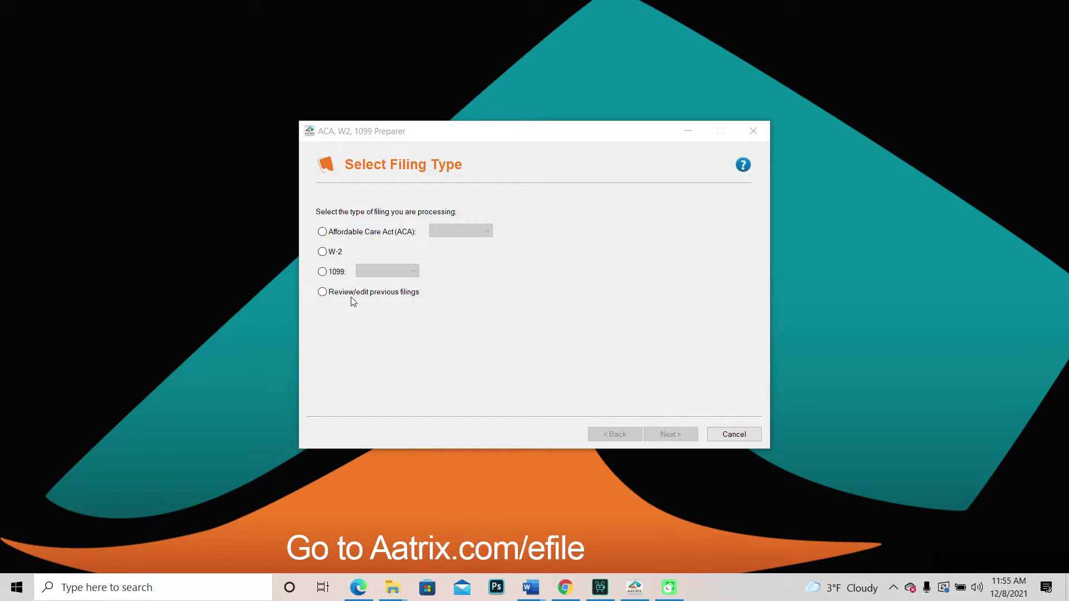
Choose W-2 as the filing type and continue with the checked company
left_click(323, 252)
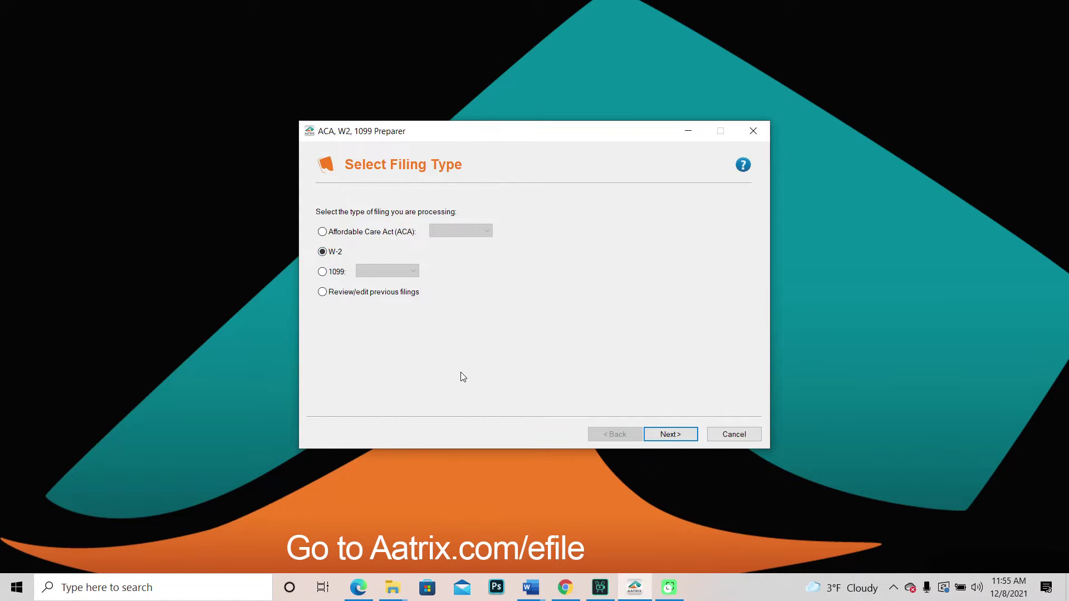
key("Return")
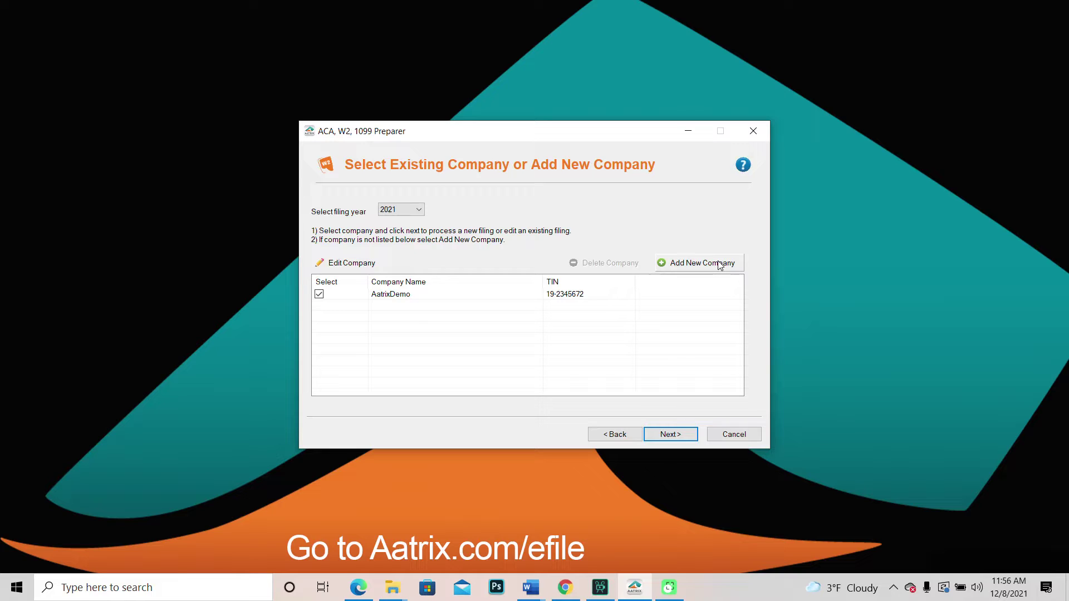
key("Return")
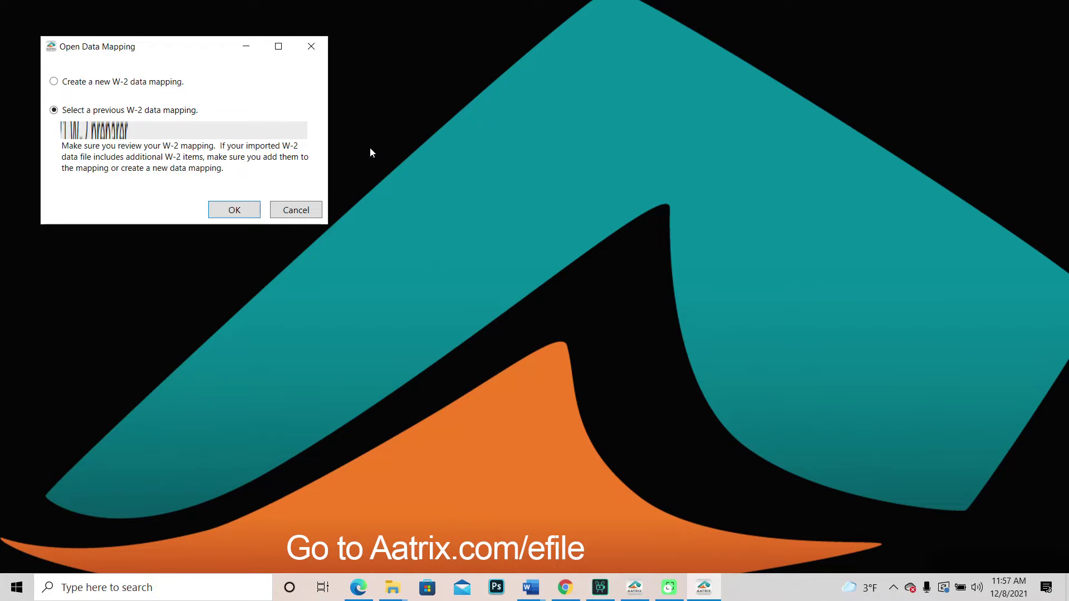
Open the saved '2021 W-2 preparer' data mapping from the dropdown
left_click(301, 130)
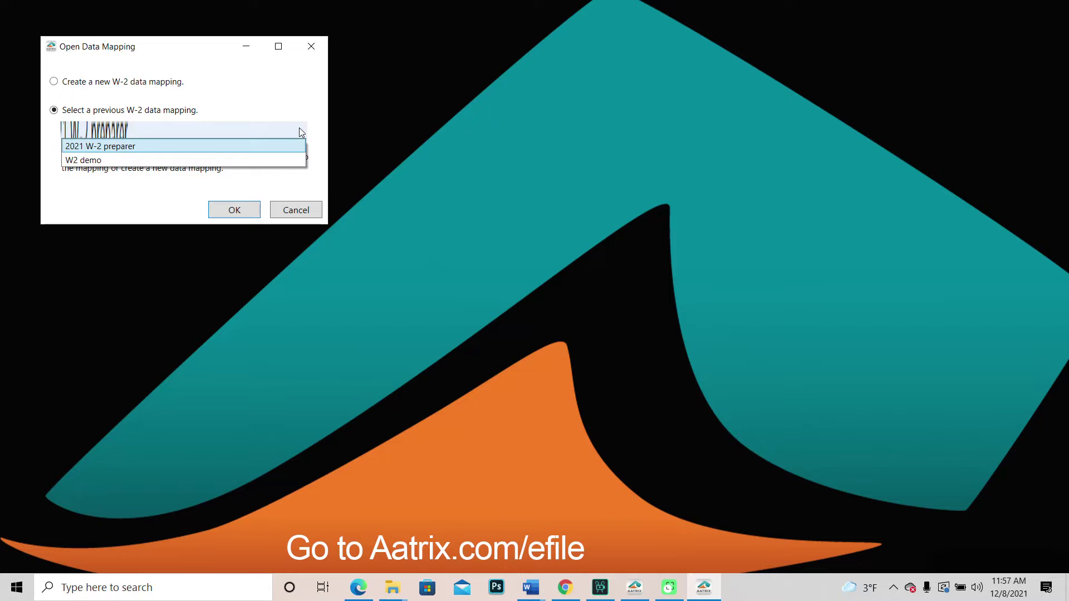
left_click(258, 146)
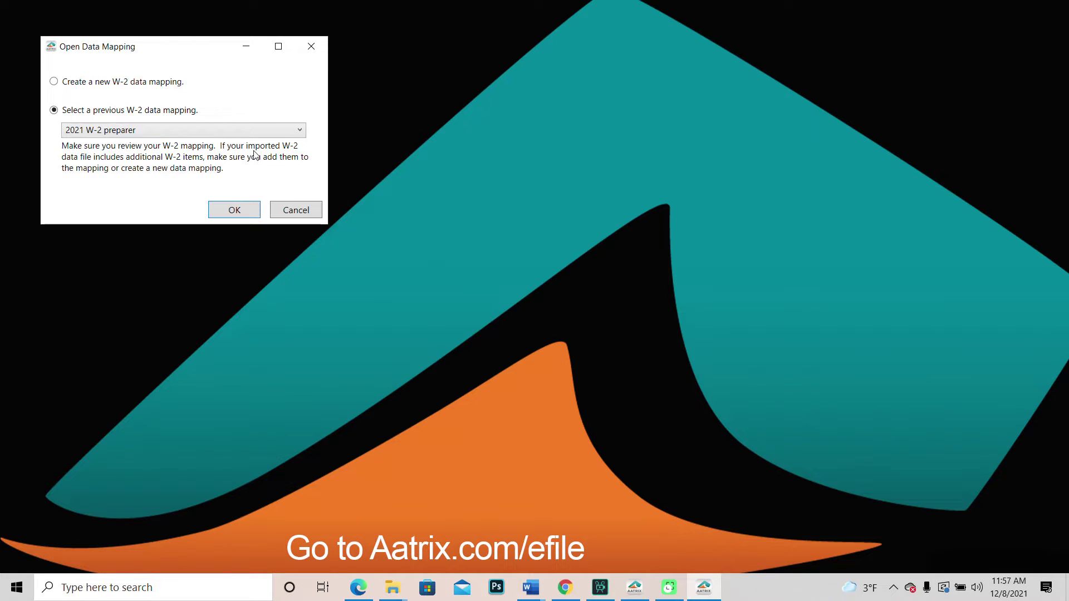
left_click(234, 210)
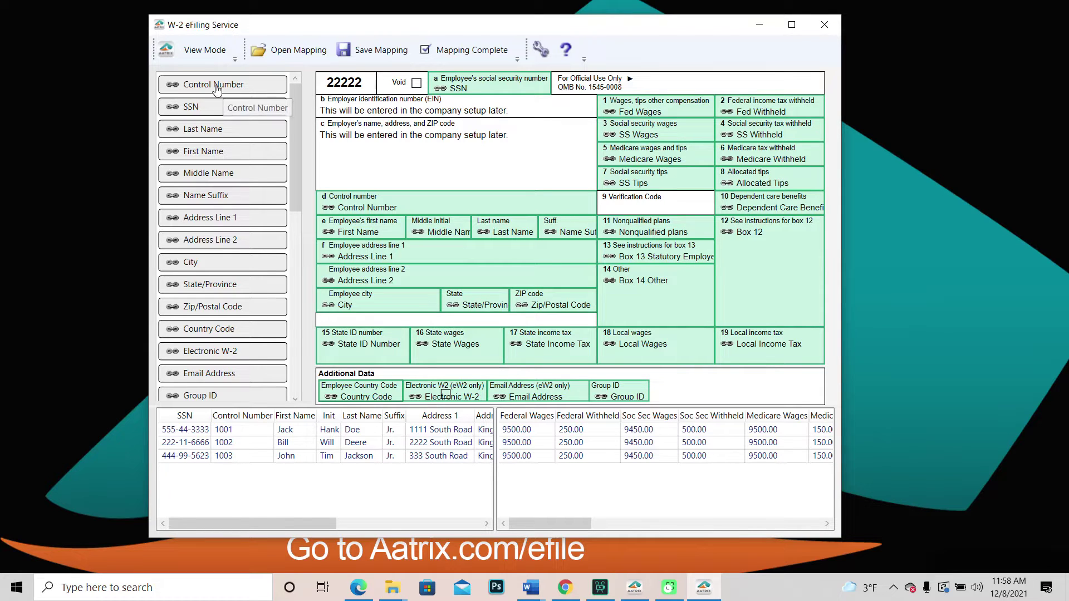
Drag the Control Number field onto box d (Control number) of the form
left_click_drag(217, 89, 444, 208)
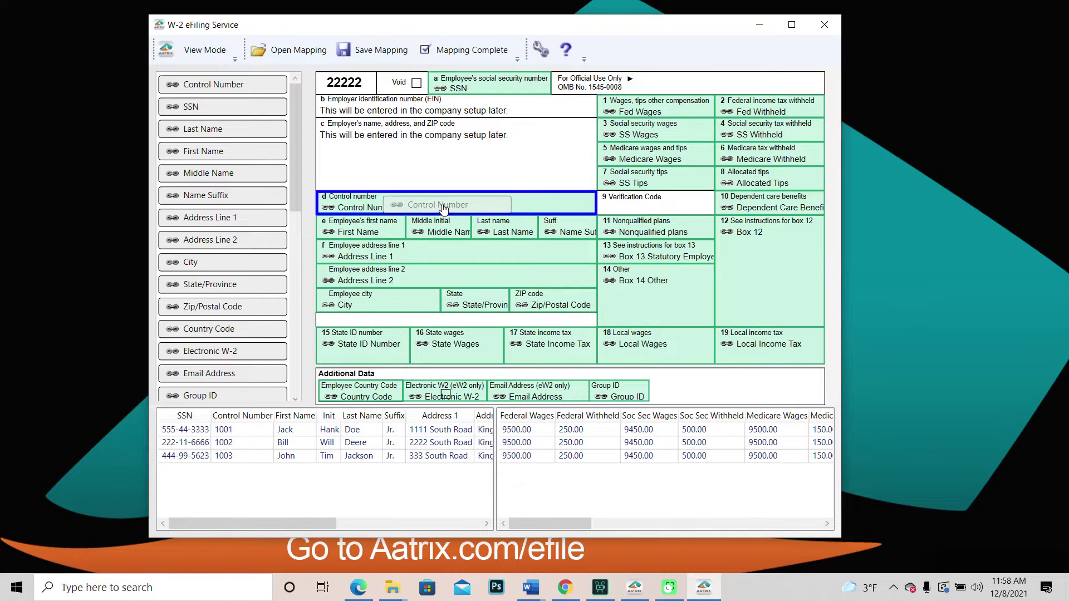
left_click_drag(443, 207, 444, 207)
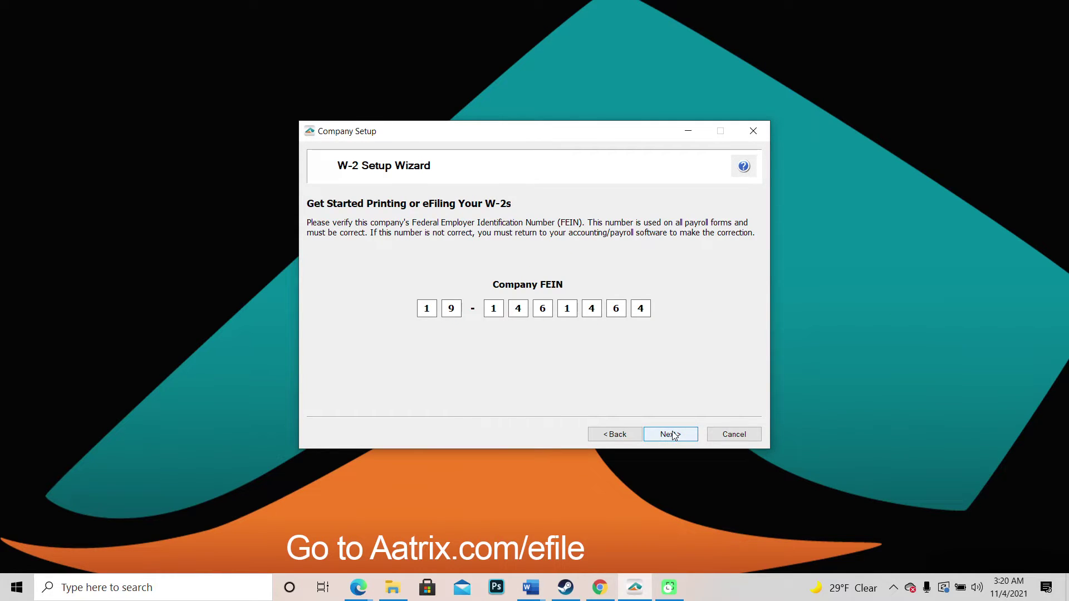
Continue past the Company FEIN page and indicate a single payroll data file is used
left_click(672, 435)
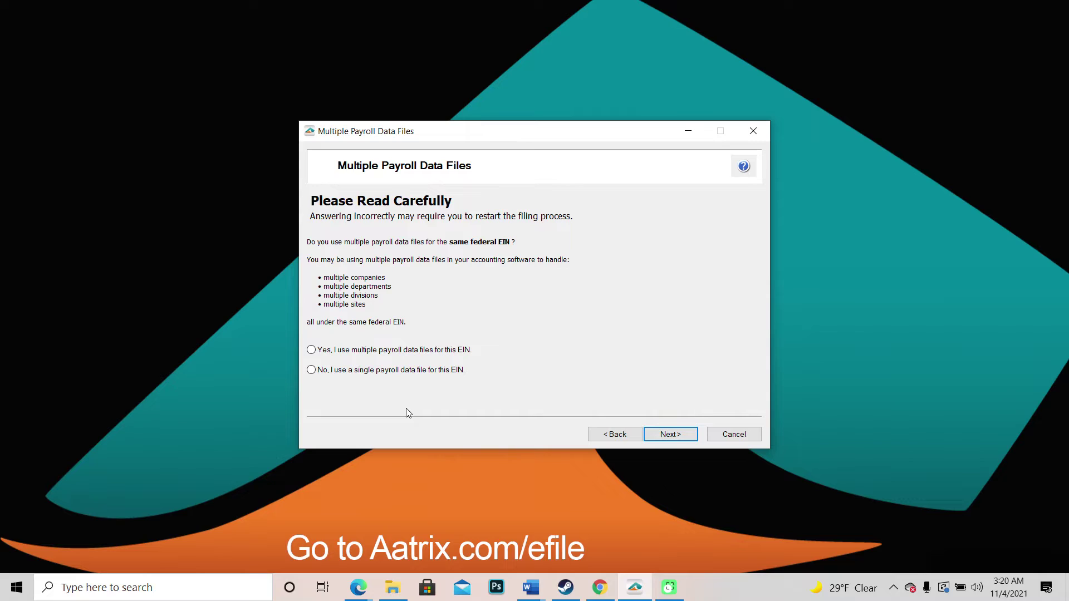
left_click(311, 370)
Accept the Aatrix Farms company information, own-company filer type, and state and local tax items
left_click(665, 438)
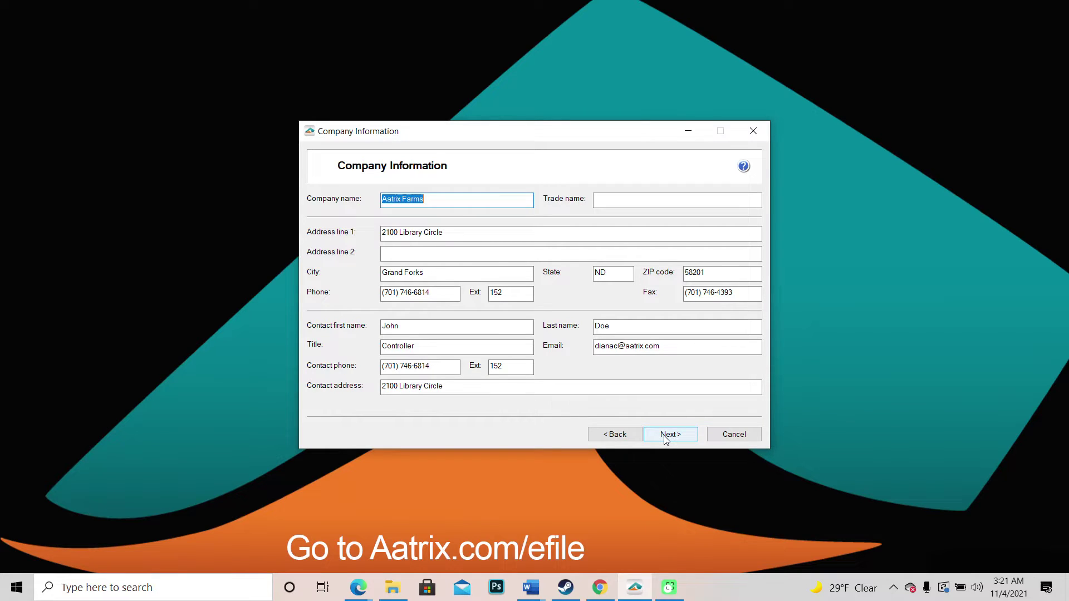
left_click(665, 439)
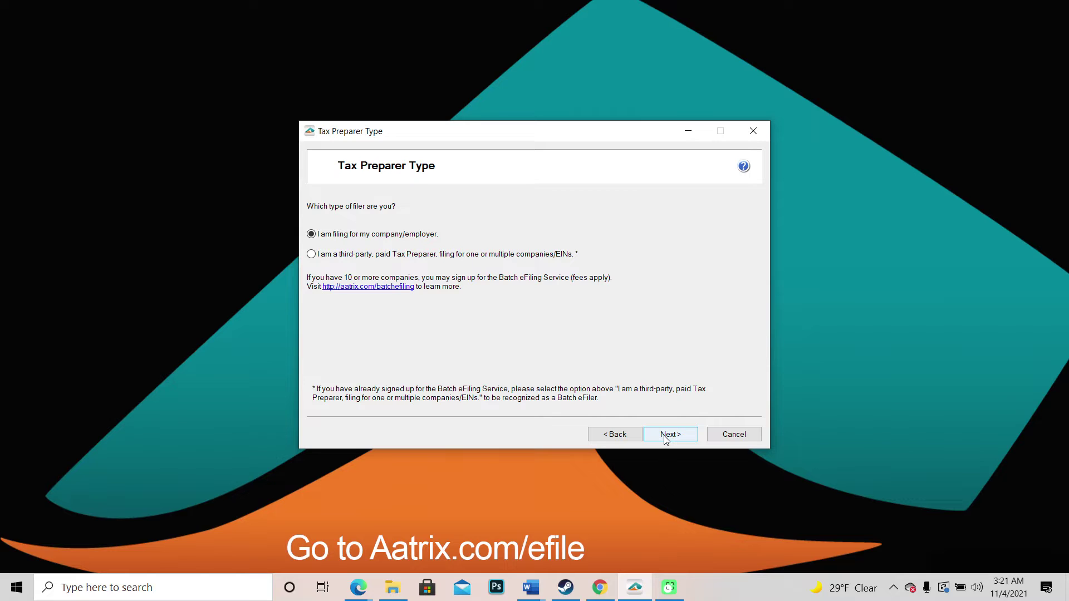
left_click(667, 439)
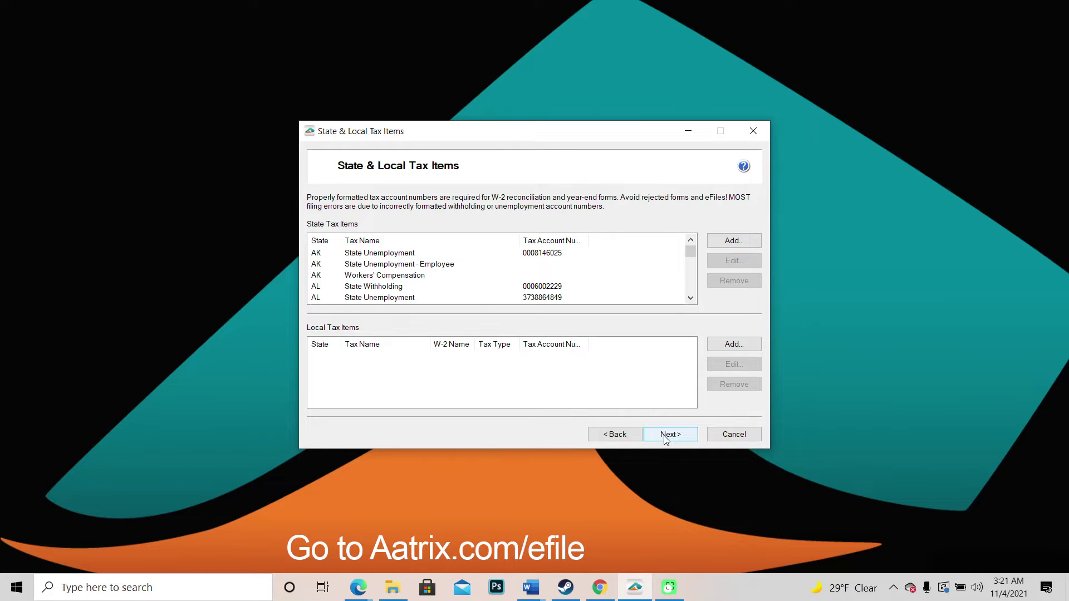
left_click(666, 439)
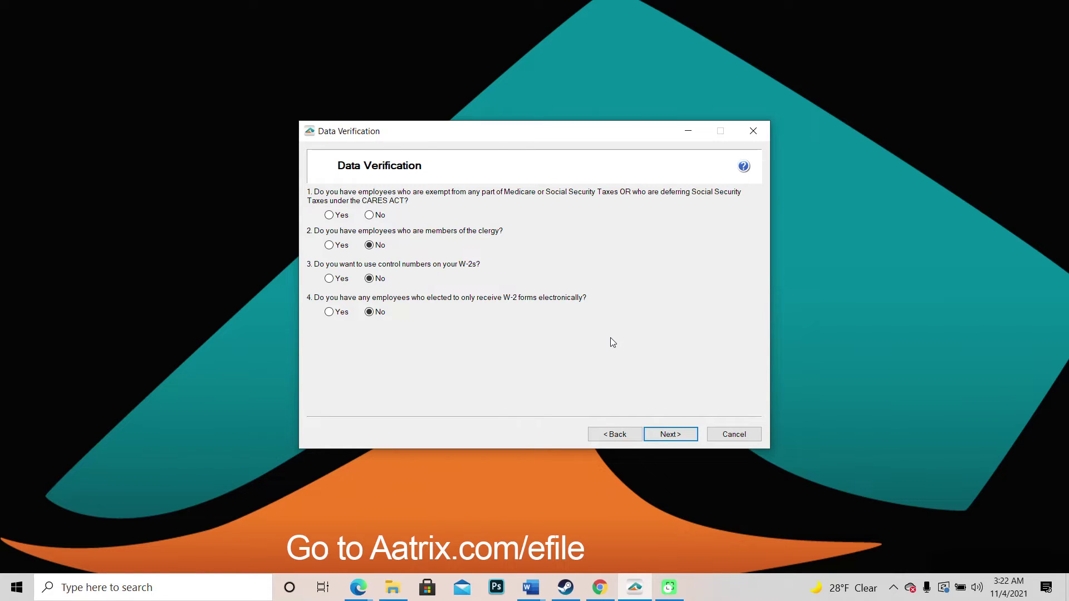
Answer No to the Medicare/Social Security exemption question and advance to W-3 Information
left_click(369, 215)
key("Return")
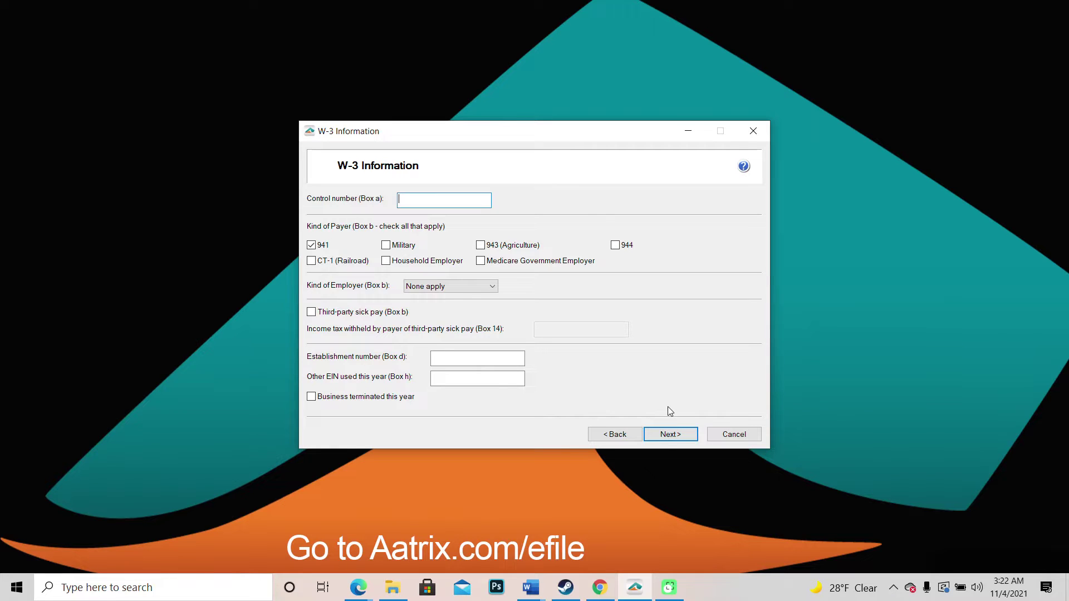
Accept the W-3 information with 941 as the kind of payer
left_click(668, 436)
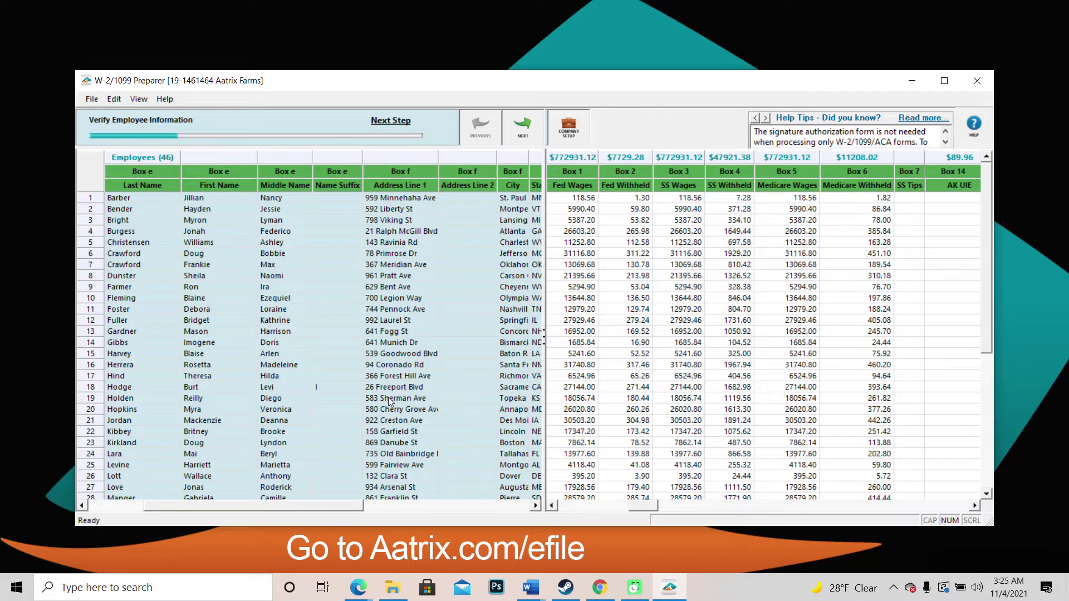
Continue from Verify Employee Information to the additional employee information page
left_click(515, 125)
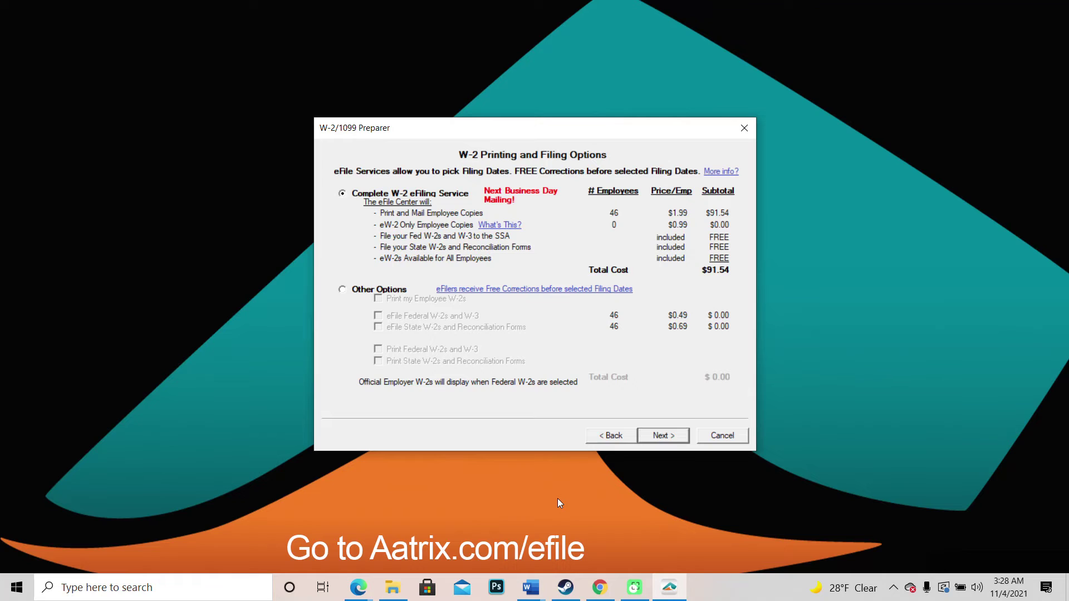
Choose the Complete W-2 eFiling Service and keep the PDF archive included
left_click(665, 436)
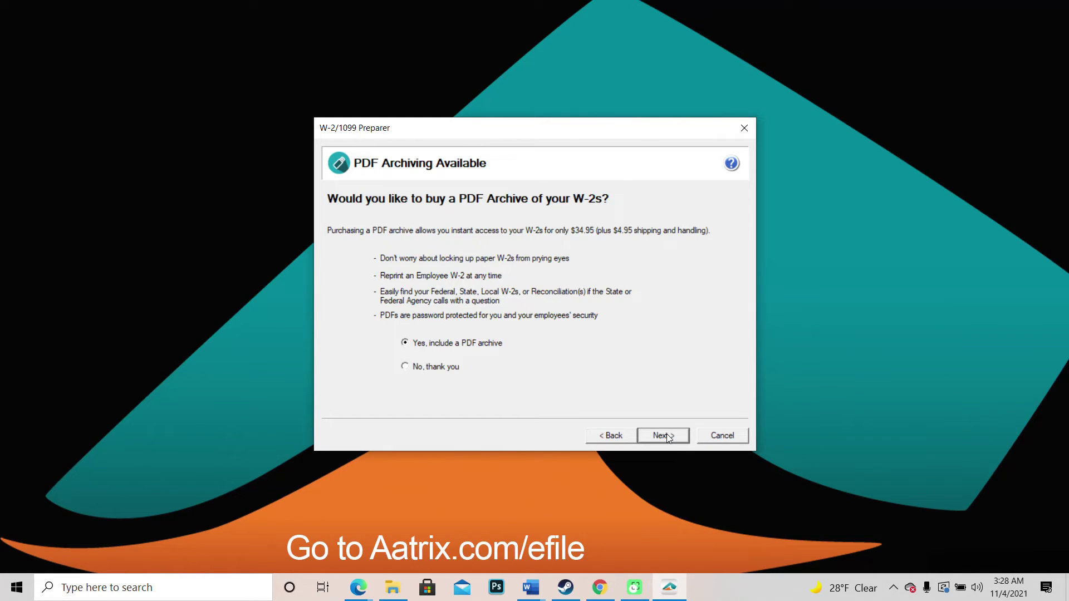
left_click(668, 436)
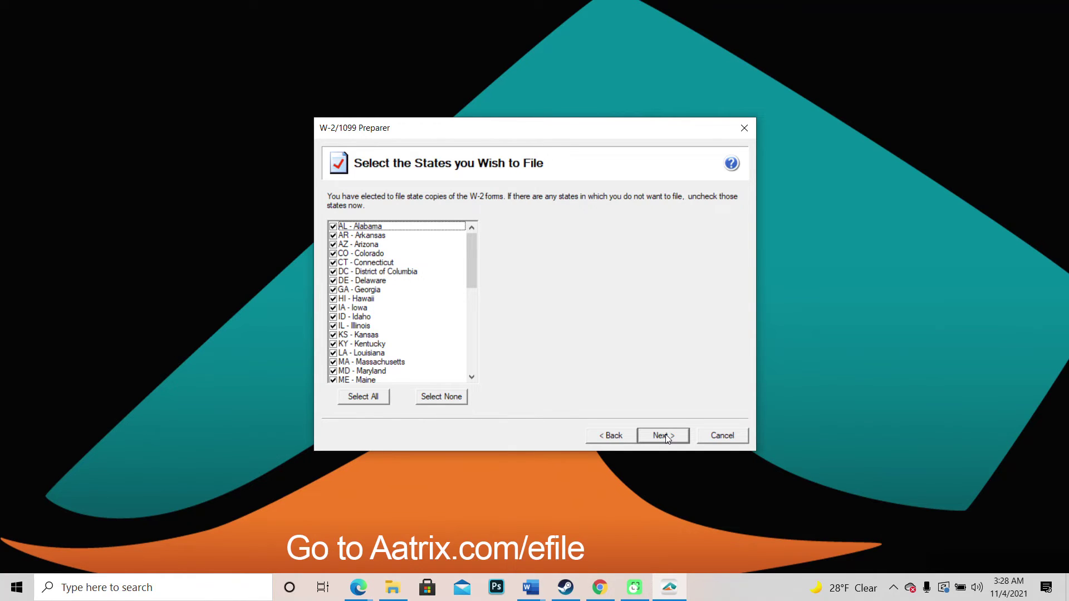
Keep every listed state checked for state filing and continue
left_click(667, 435)
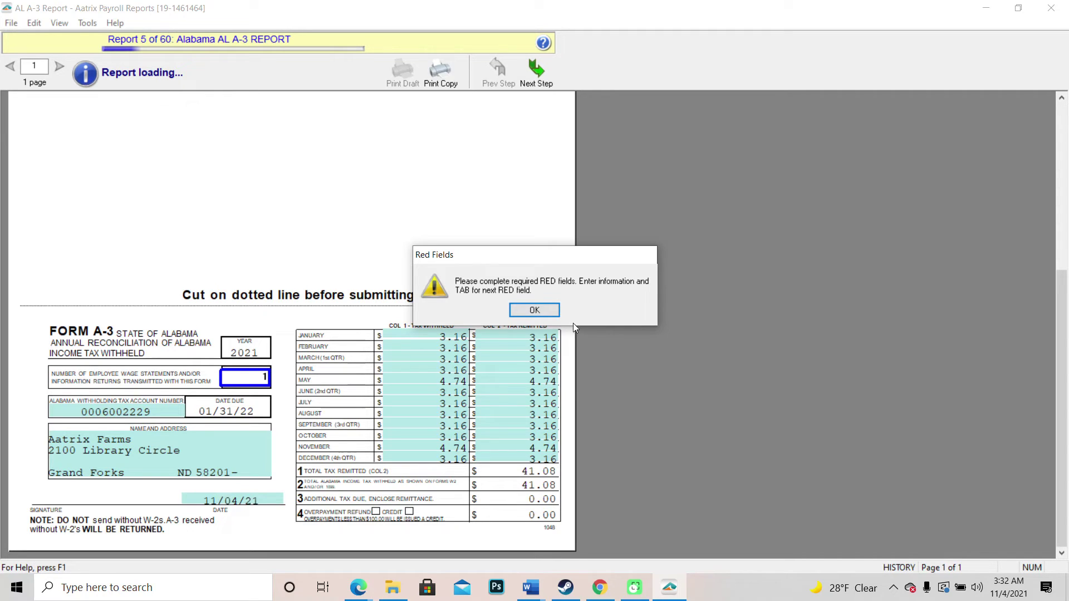
Dismiss the required-fields warning and answer No to the Alabama A-1 reports question
left_click(541, 315)
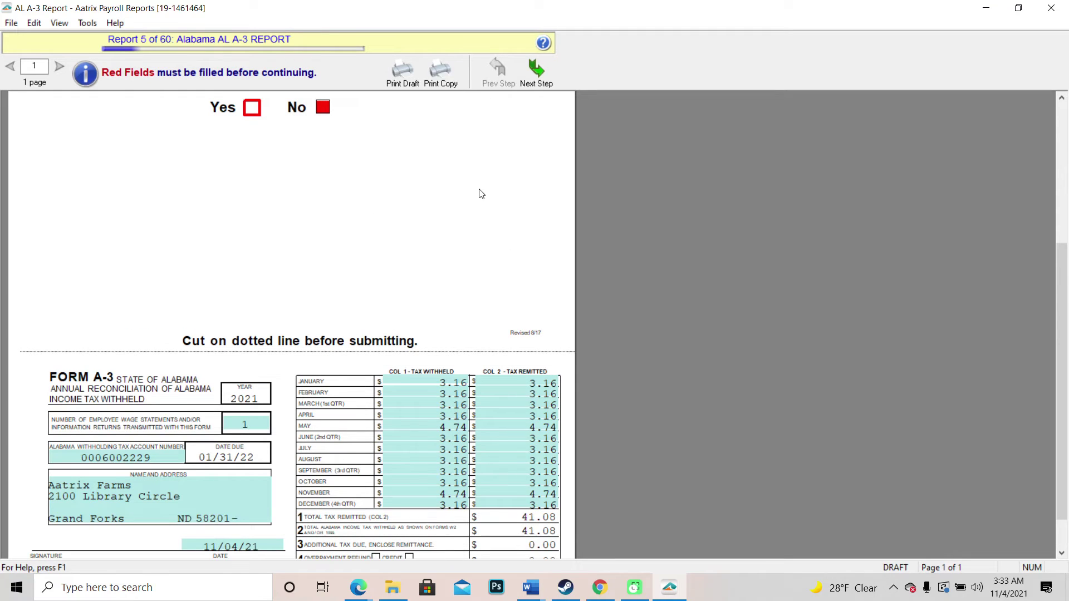
scroll(573, 275, "up", 3)
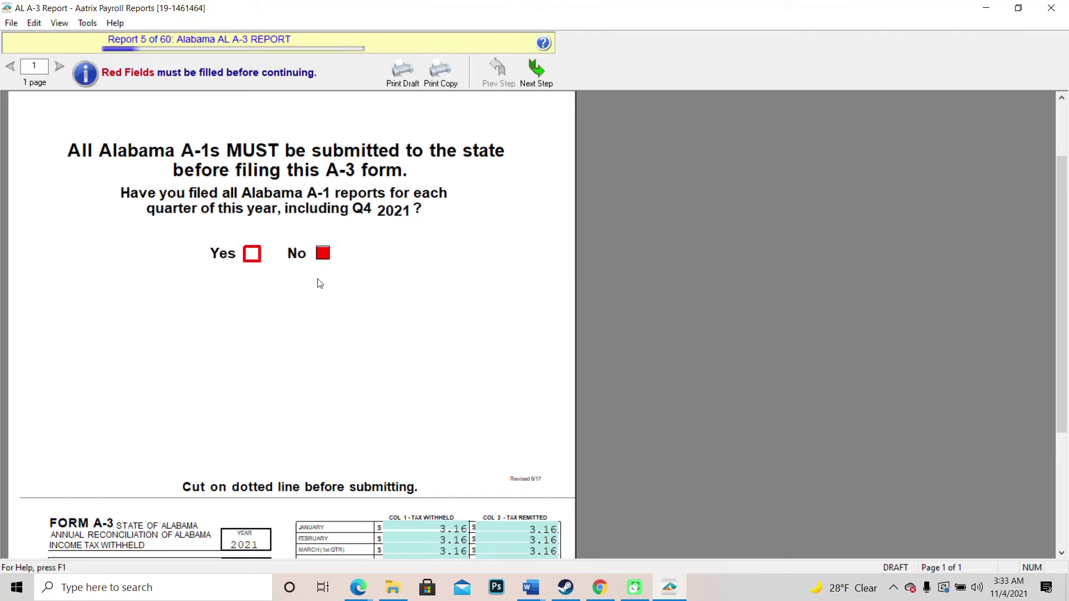
left_click(322, 254)
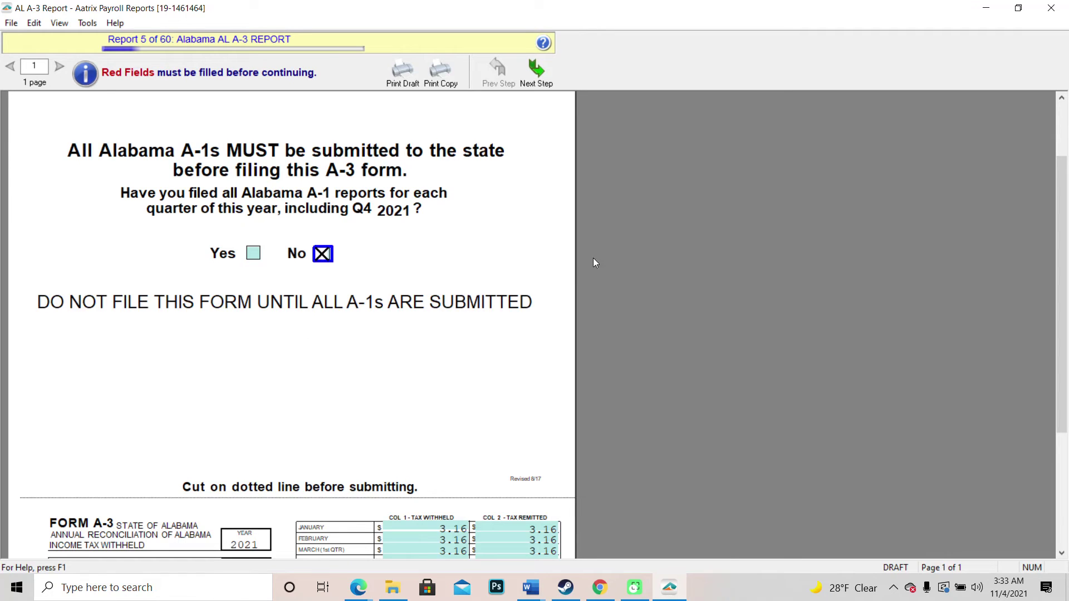
scroll(607, 264, "down", 1)
scroll(606, 260, "down", 4)
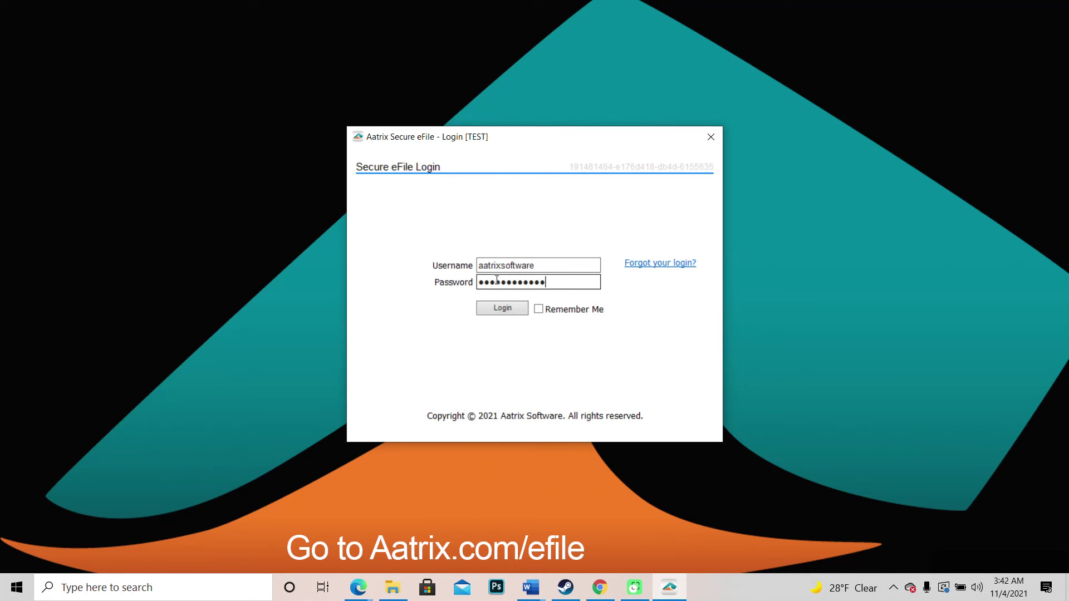
Log in to Secure eFile and confirm Aatrix Farms' enrollment information
key("Return")
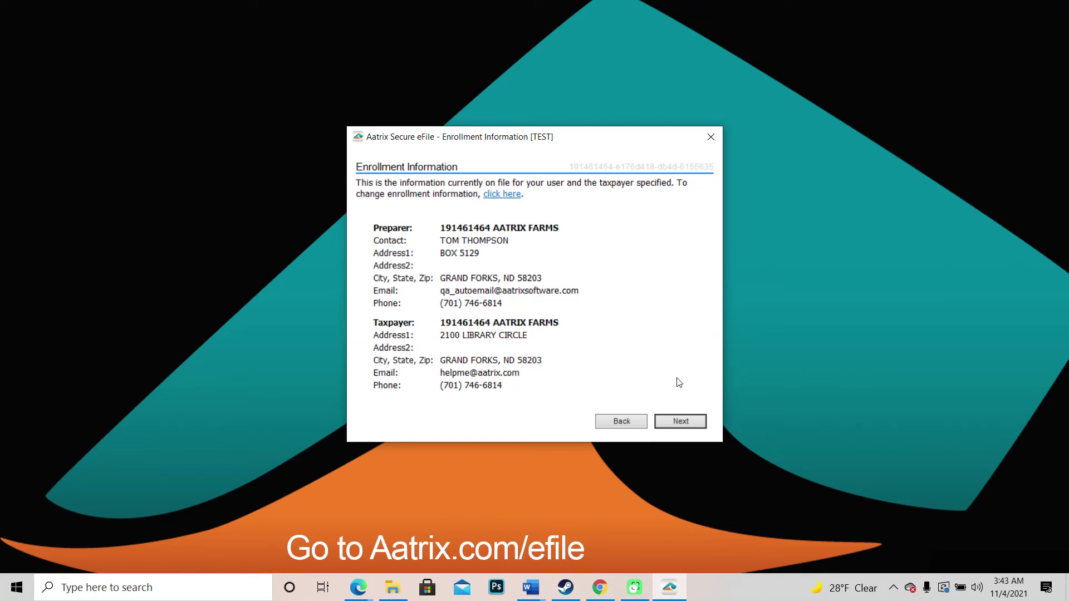
left_click(681, 421)
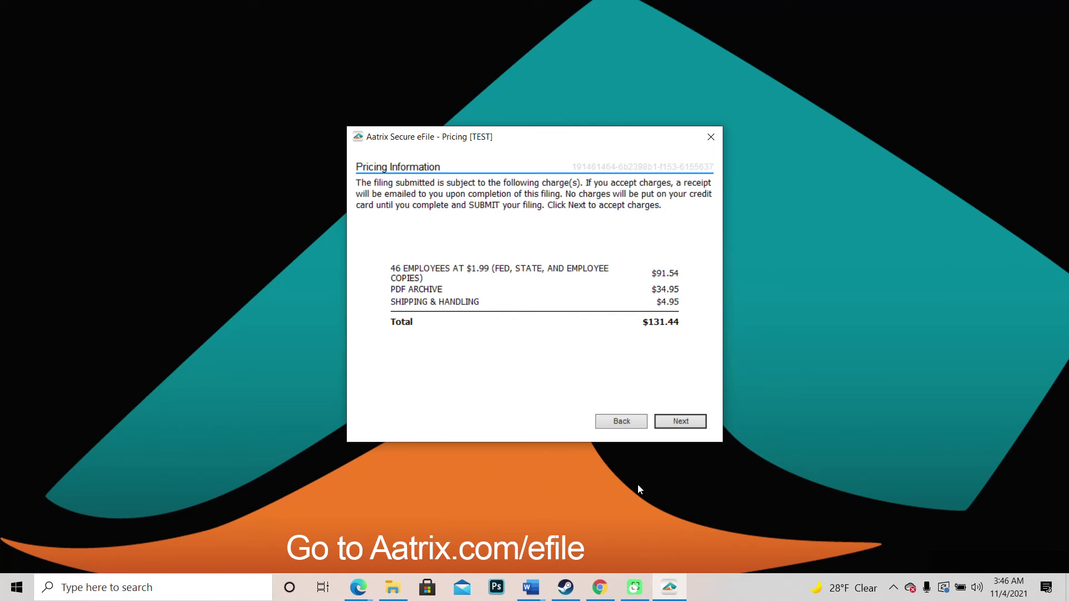
Accept the $131.44 filing charges on the Pricing Information page
key("Return")
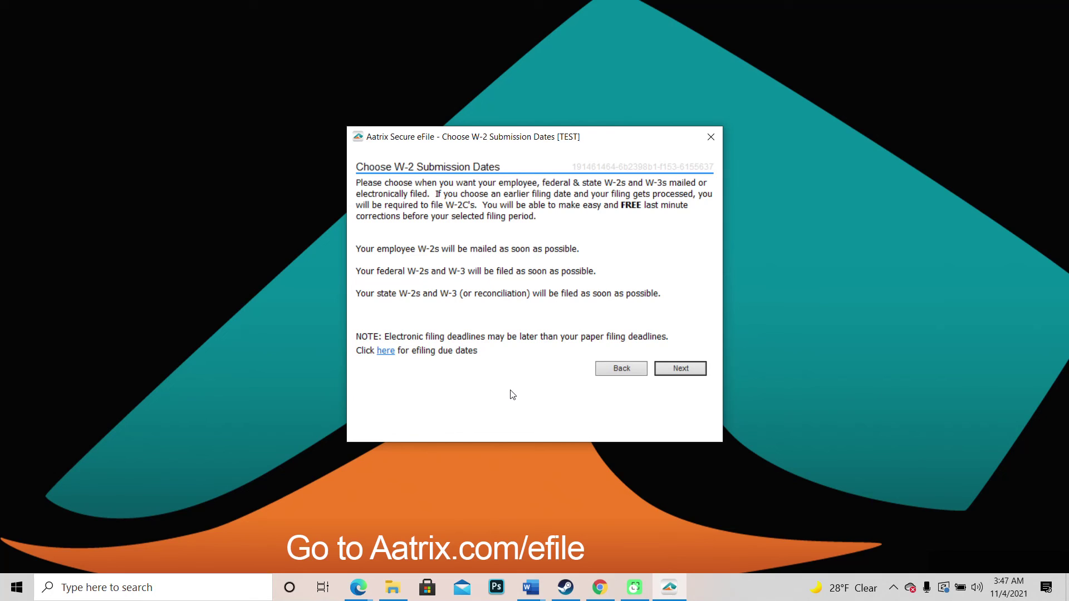
Accept as-soon-as-possible submission dates, the saved credit card and the archive PDF mailing address
left_click(681, 369)
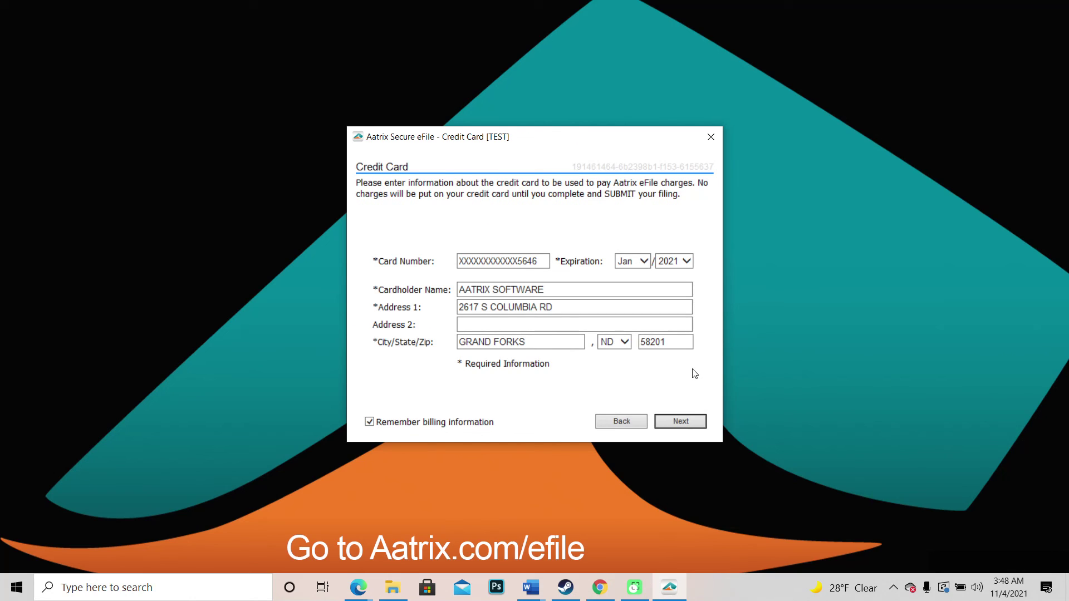
key("Return")
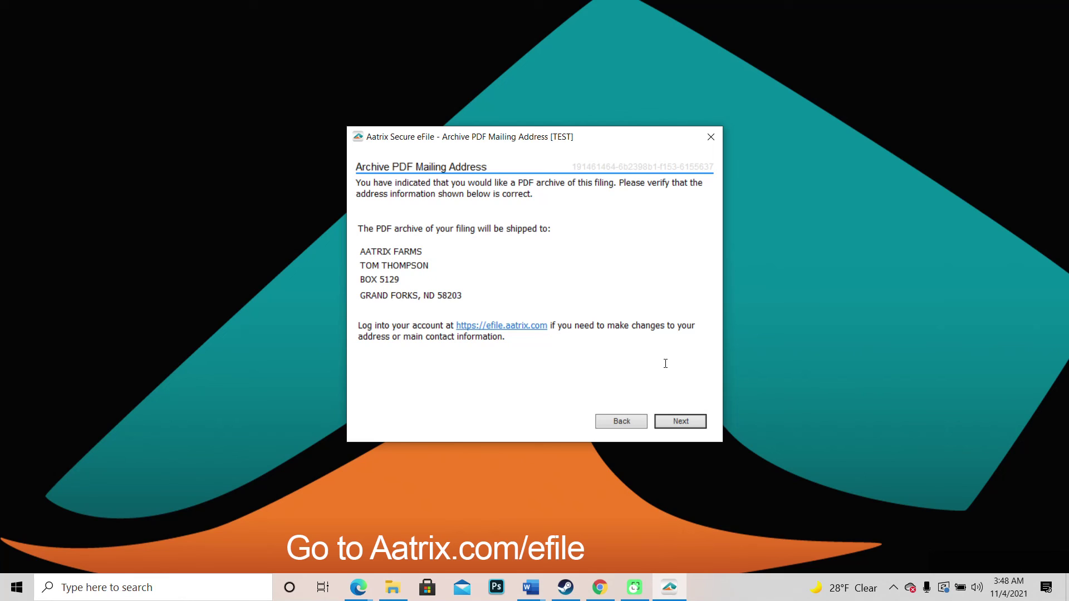
key("Return")
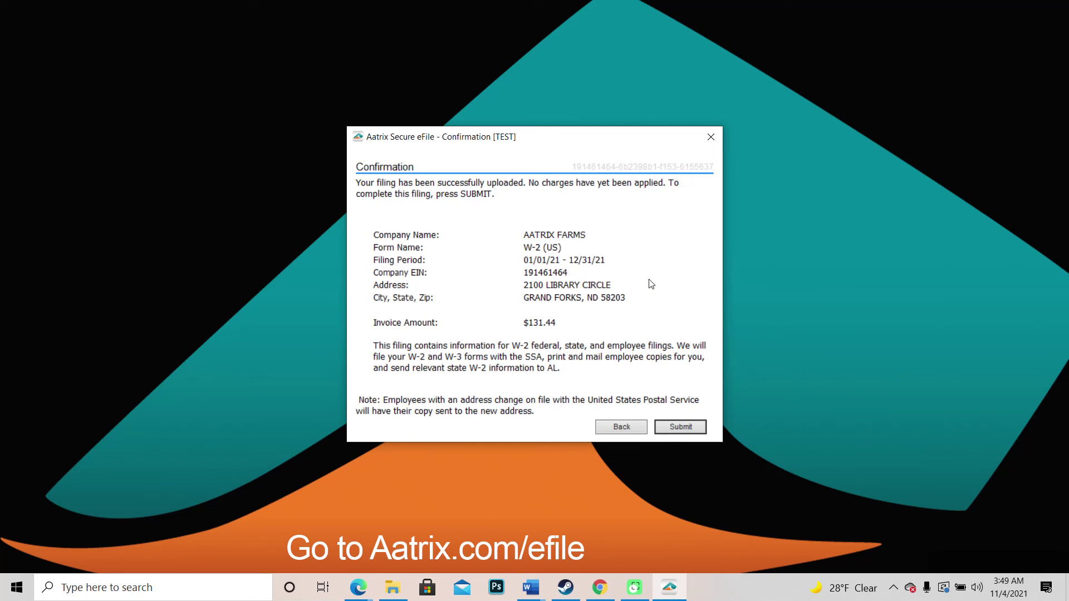
Submit the Aatrix Farms W-2 filing, receiving AFID 6155637
left_click(675, 429)
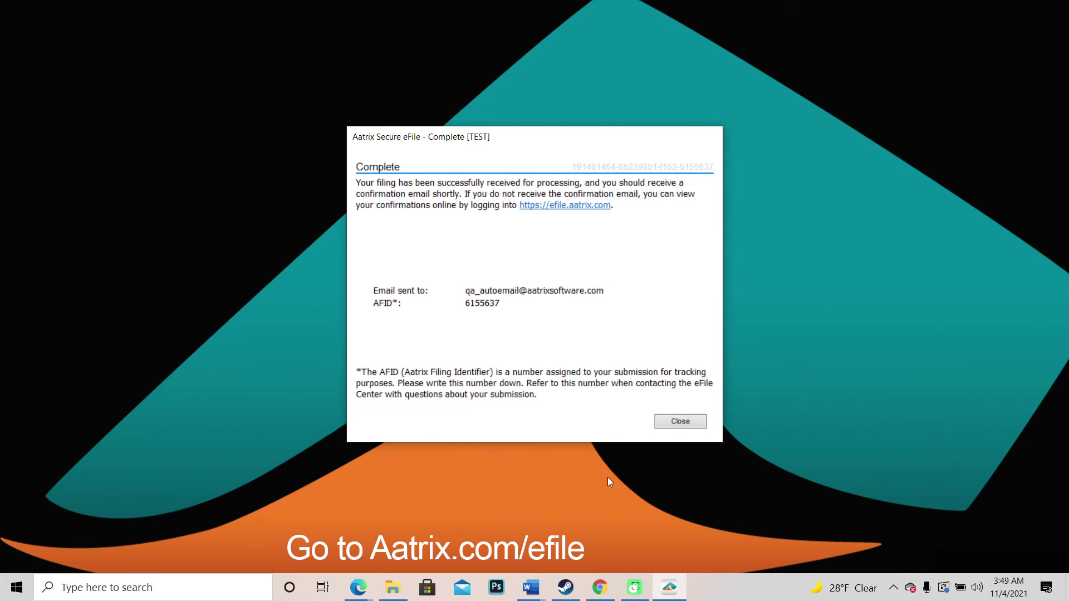